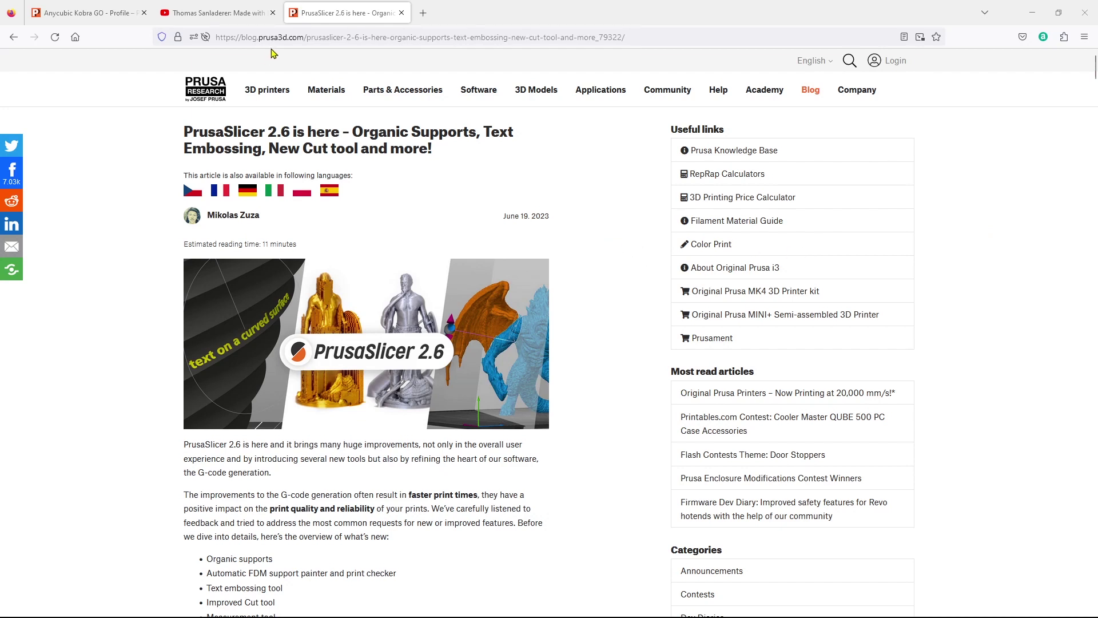
Scroll through the PrusaSlicer 2.6 feature list, then switch to the Made with Layers YouTube page
scroll(473, 513, "down", 4)
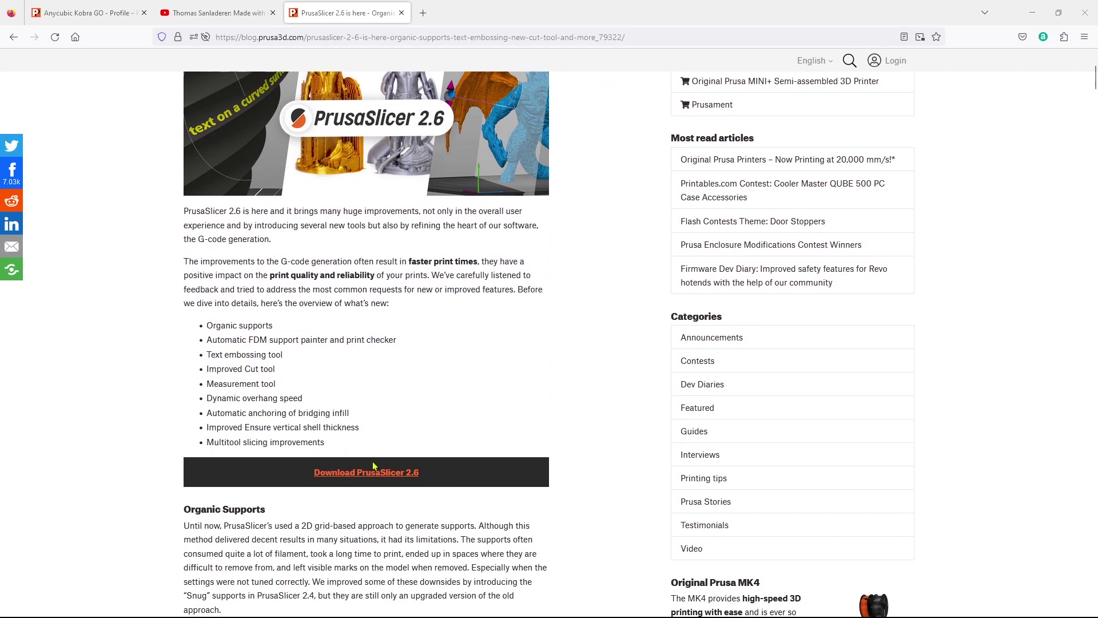
key("ctrl+shift+Tab")
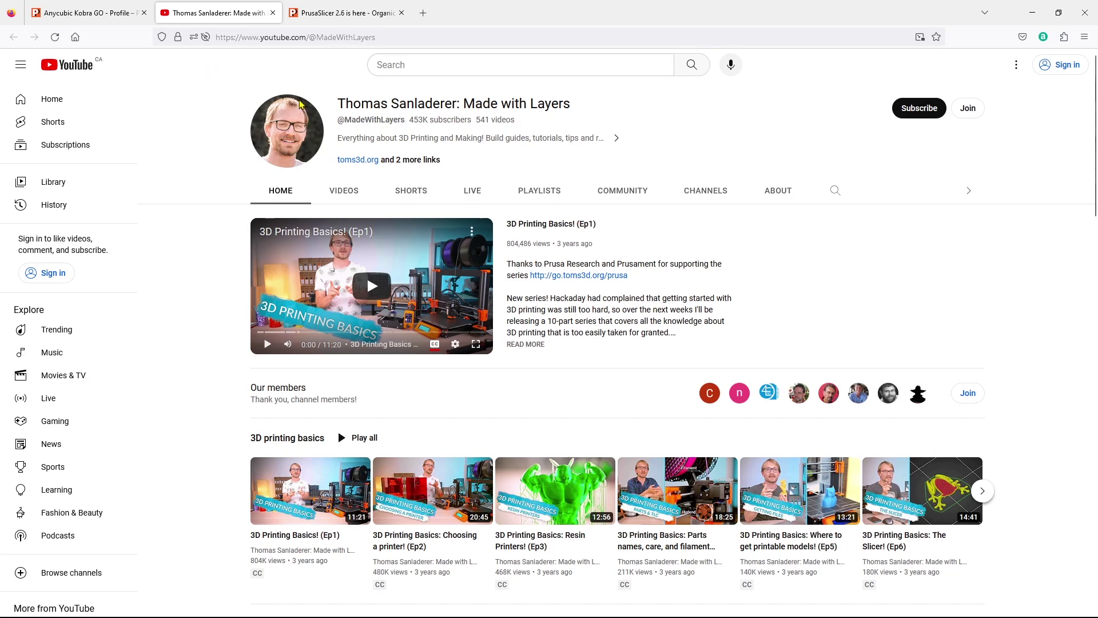
Read the Anycubic Kobra GO profile forum thread, then return to PrusaSlicer's File menu
left_click(100, 14)
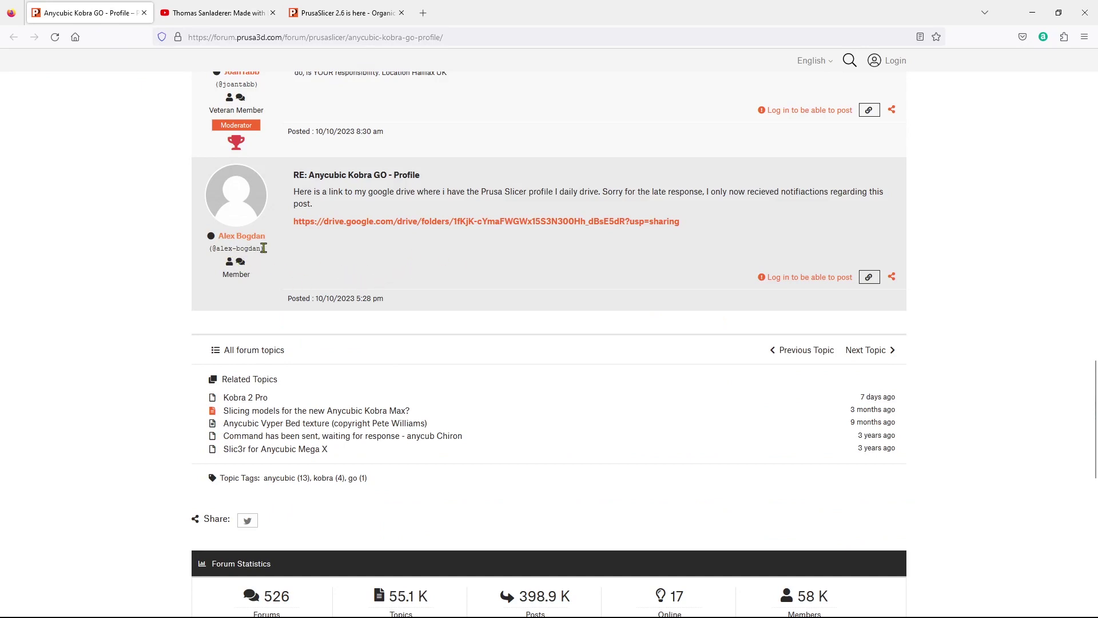
mouse_move(264, 247)
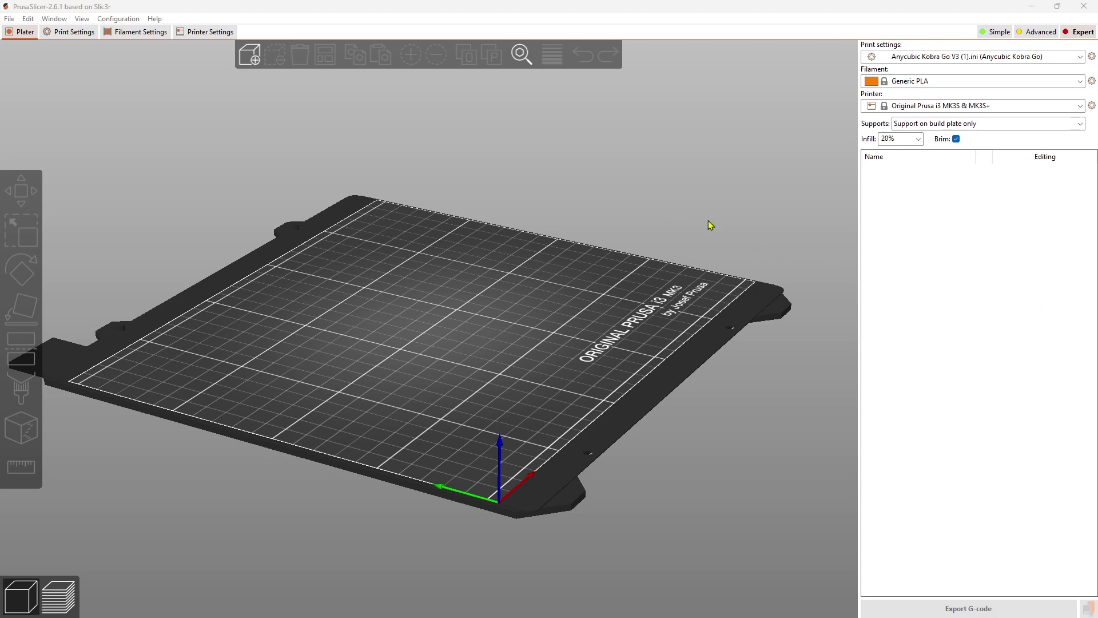
left_click(9, 18)
Import the Anycubic Kobra Go V3 .ini config from Downloads via File > Import Config
mouse_move(38, 100)
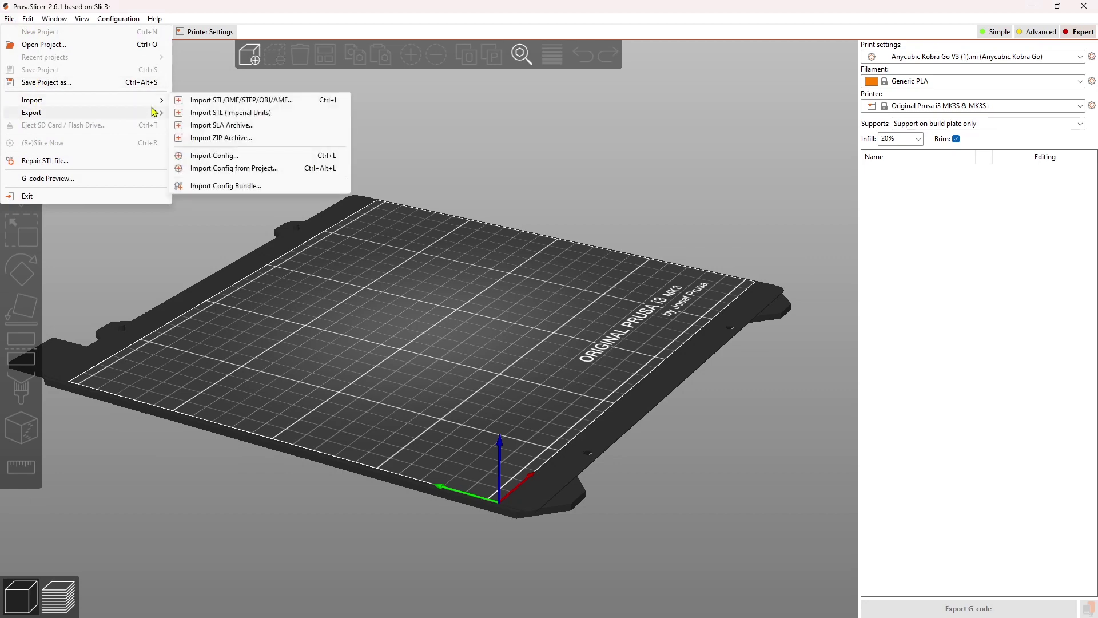
left_click(216, 156)
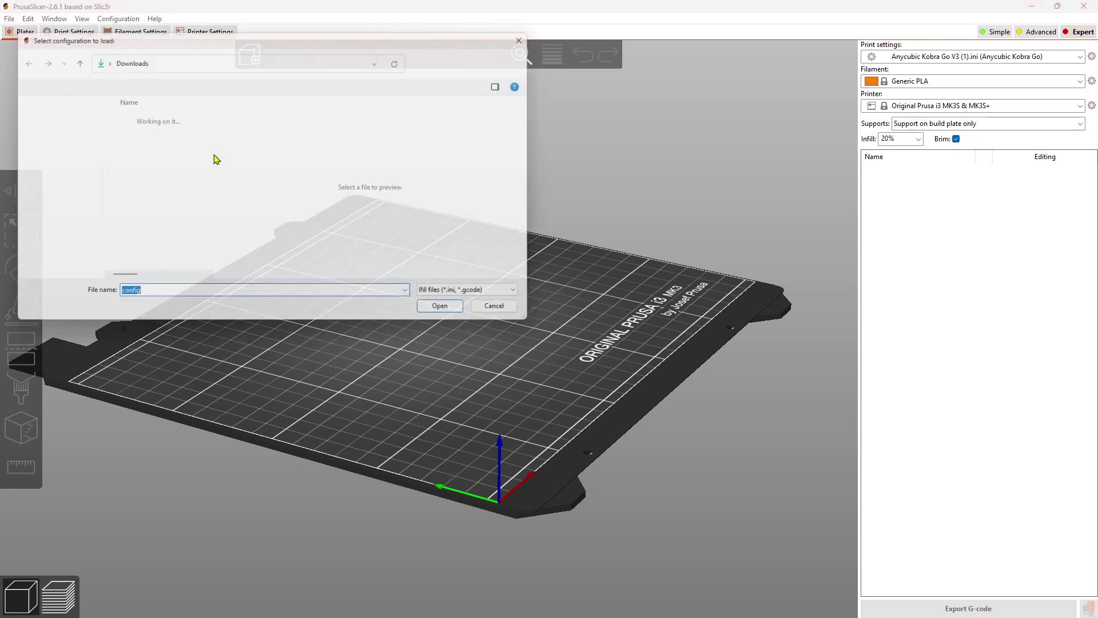
left_click(177, 135)
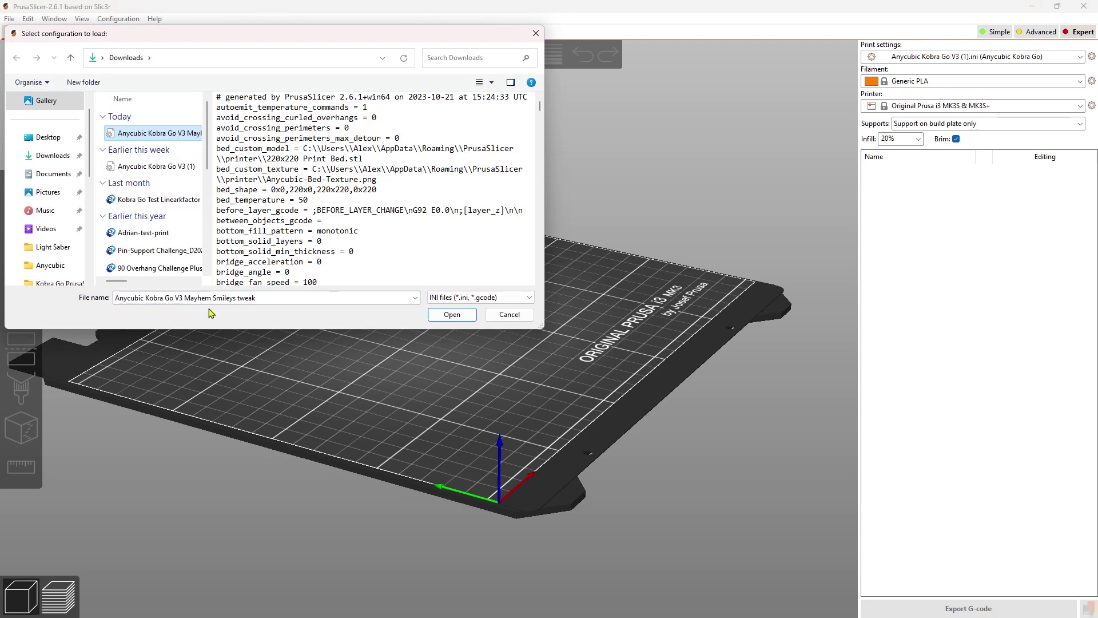
left_click(461, 314)
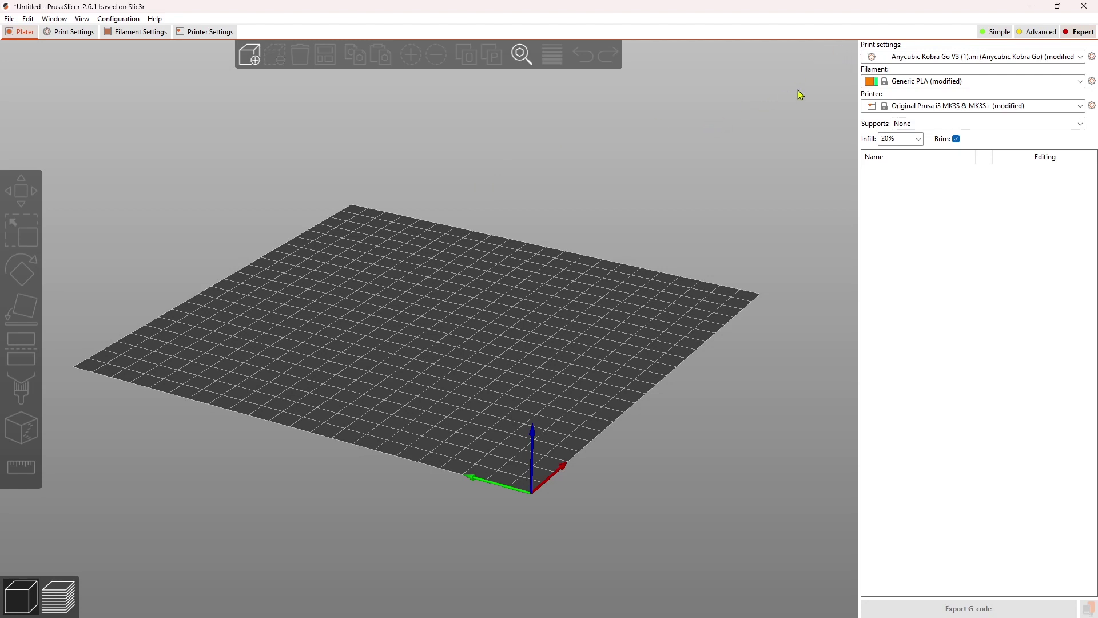
left_click(998, 34)
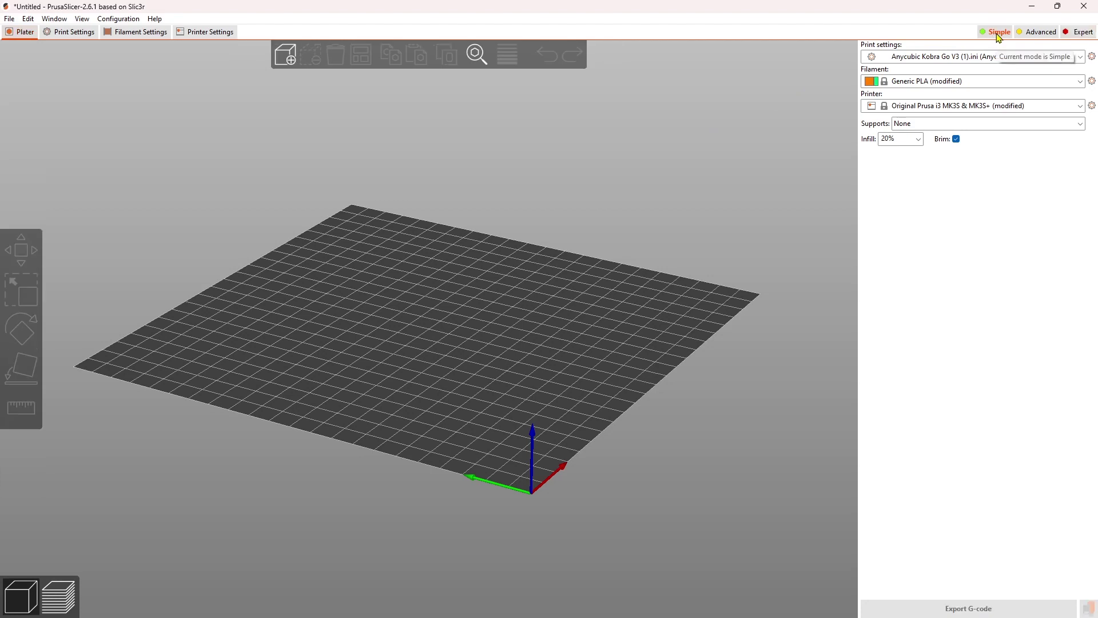
left_click(1038, 32)
left_click(1076, 34)
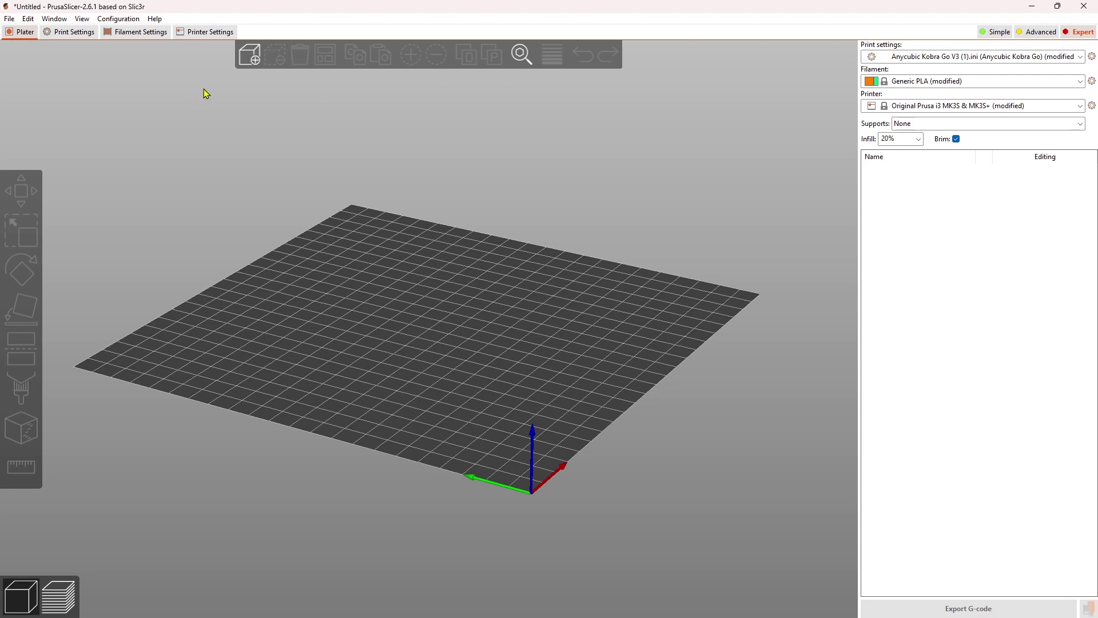
Show the Custom G-code page of the Printer Settings to see the start and end G-code
left_click(207, 35)
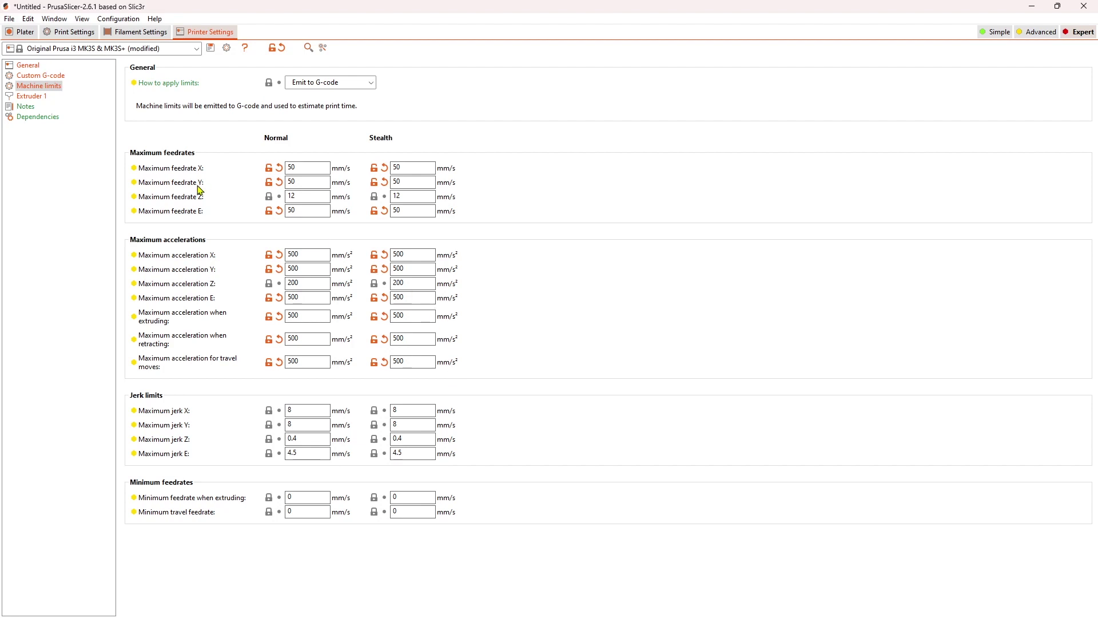
left_click(58, 76)
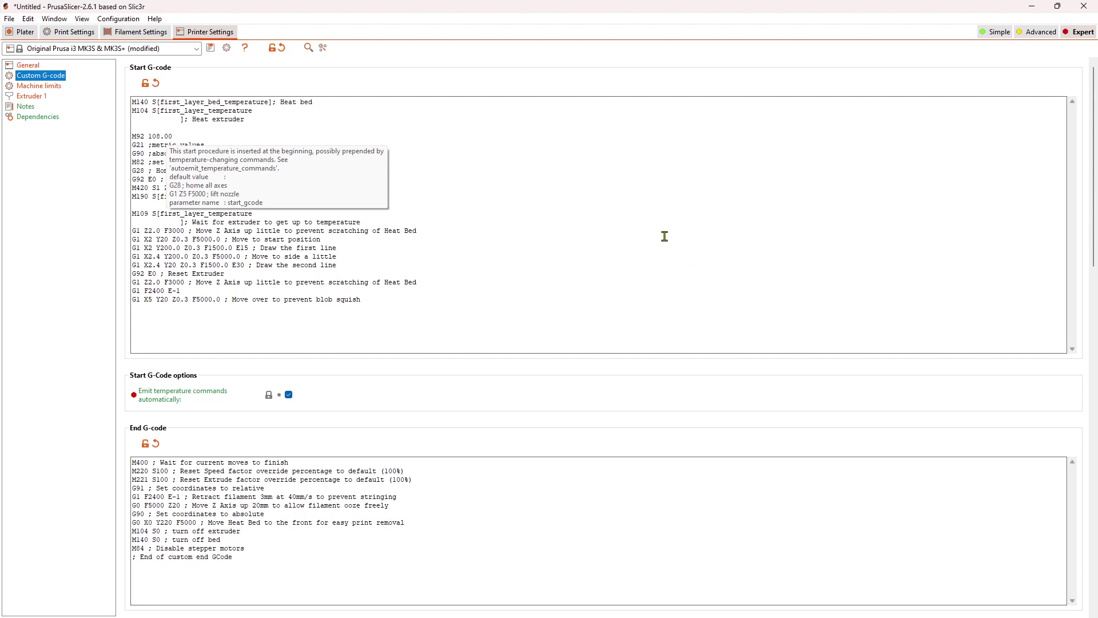
Read the start G-code, then view Generic PLA filament settings (200 °C nozzle, 50 °C bed)
left_click(488, 167)
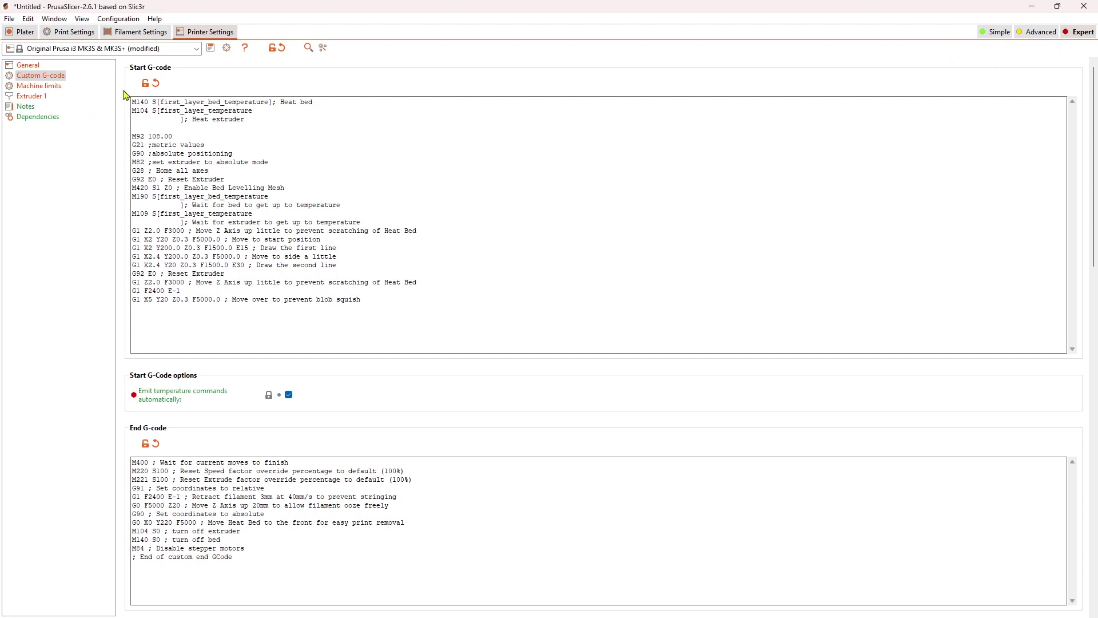
left_click(134, 36)
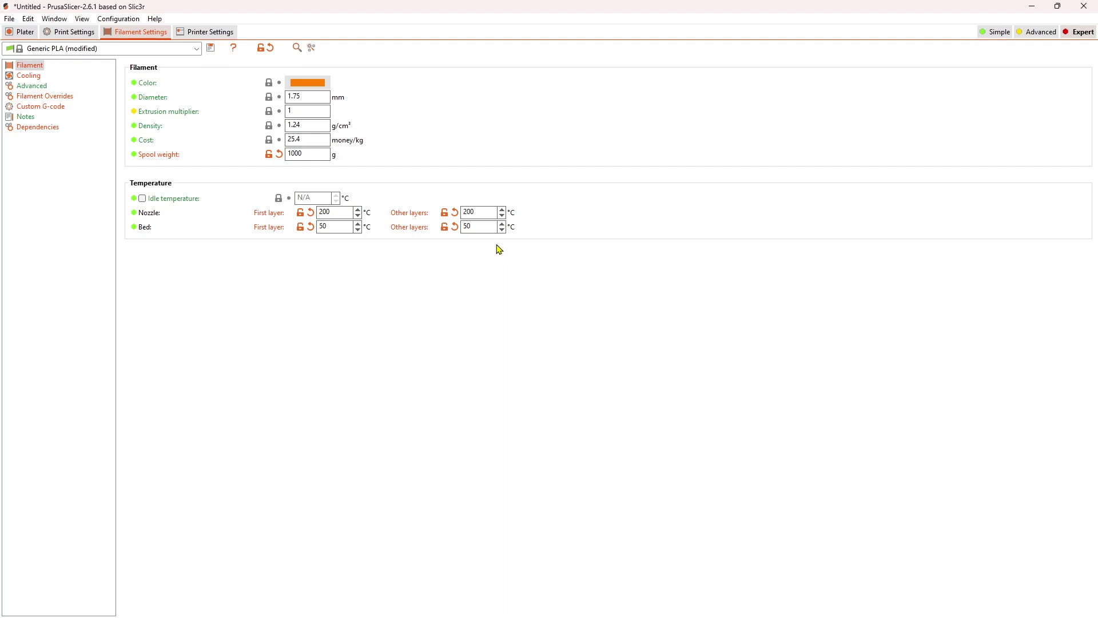
Review Print Settings layers: 0.16 mm layer height, 0.2 mm first layer, 4 perimeters, 6 top layers
left_click(69, 32)
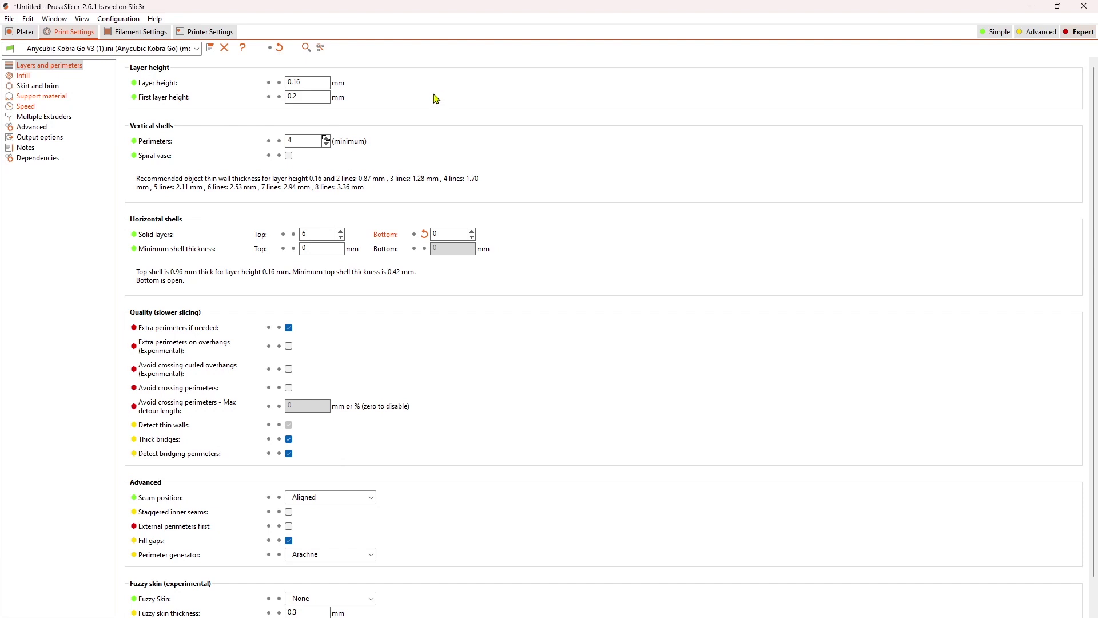
Review the Infill and Skirt and brim pages, ending on the Support material page
left_click(26, 77)
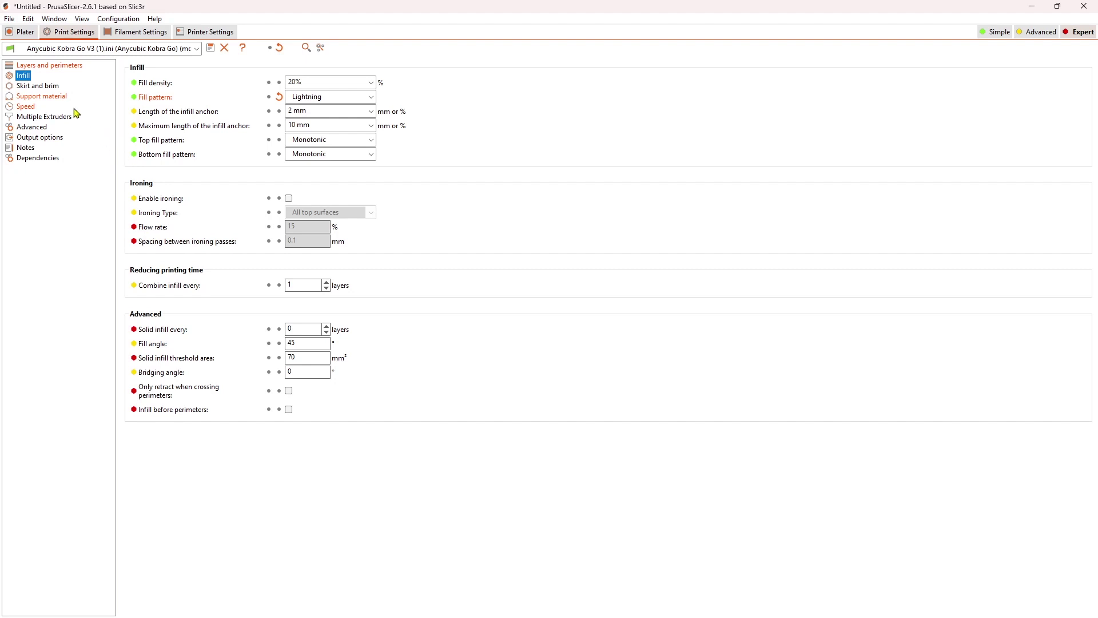
left_click(49, 87)
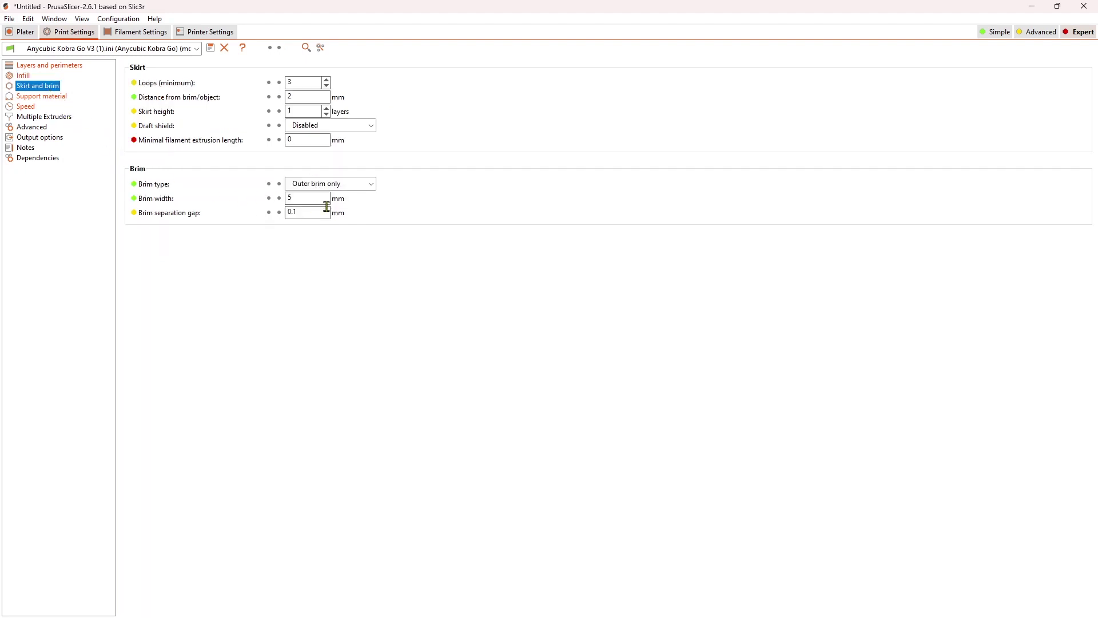
left_click(61, 98)
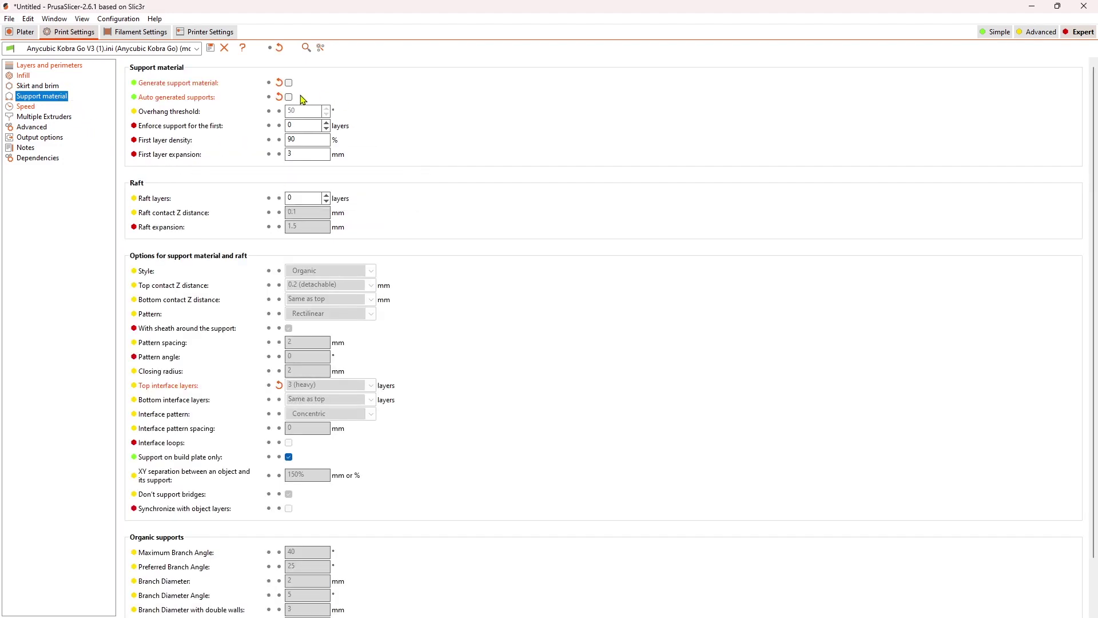
Enable automatically generated supports and keep Organic as the support style
left_click(289, 82)
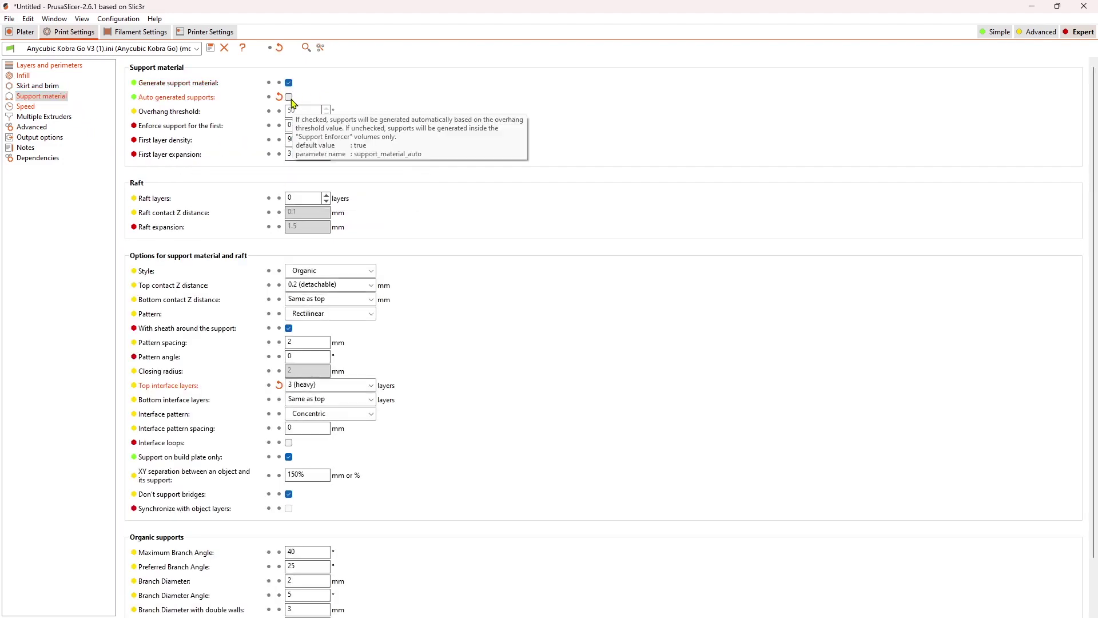
left_click(291, 101)
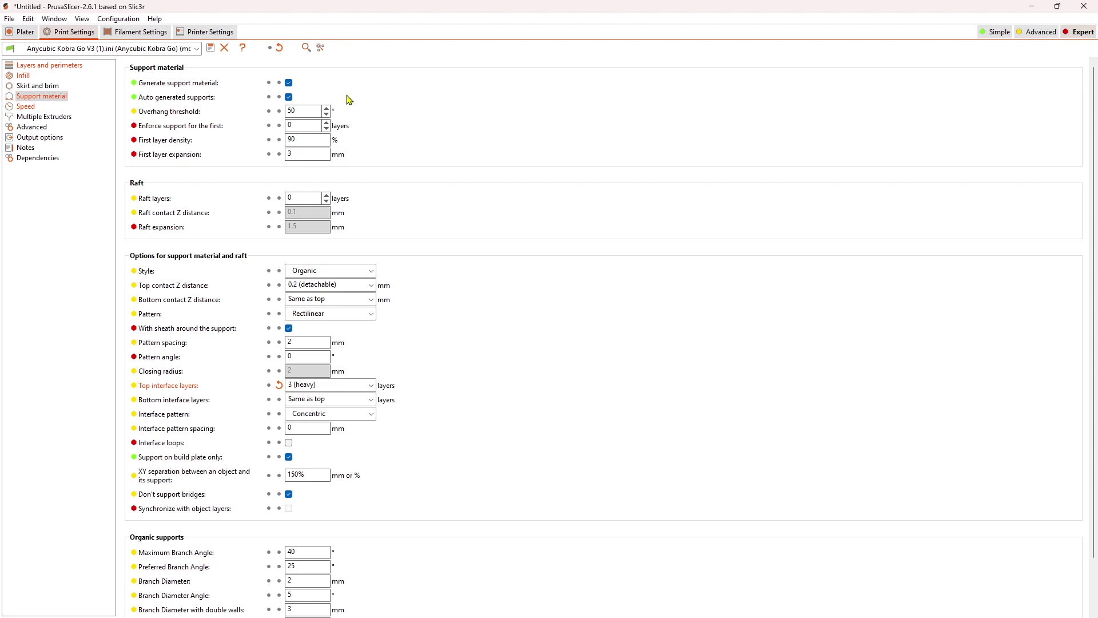
left_click(371, 272)
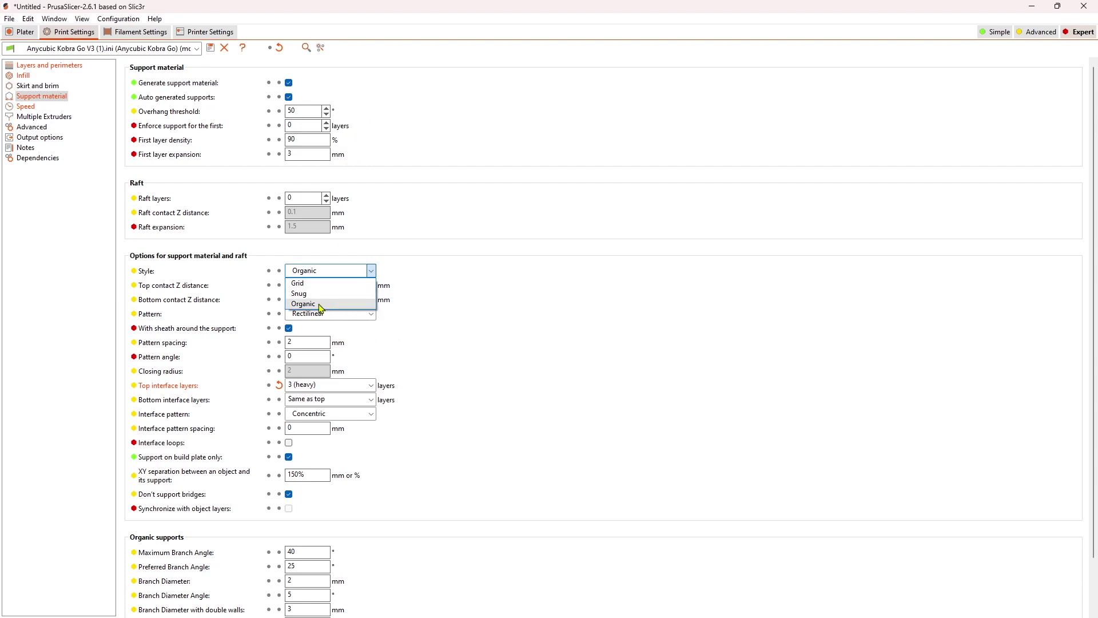
left_click(422, 201)
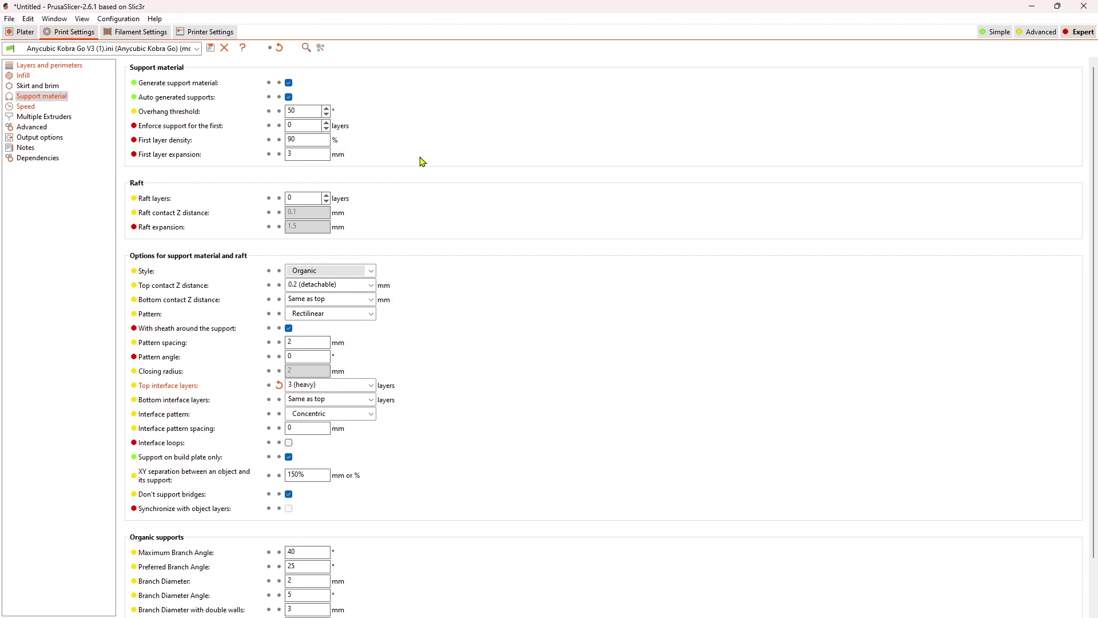
left_click(25, 107)
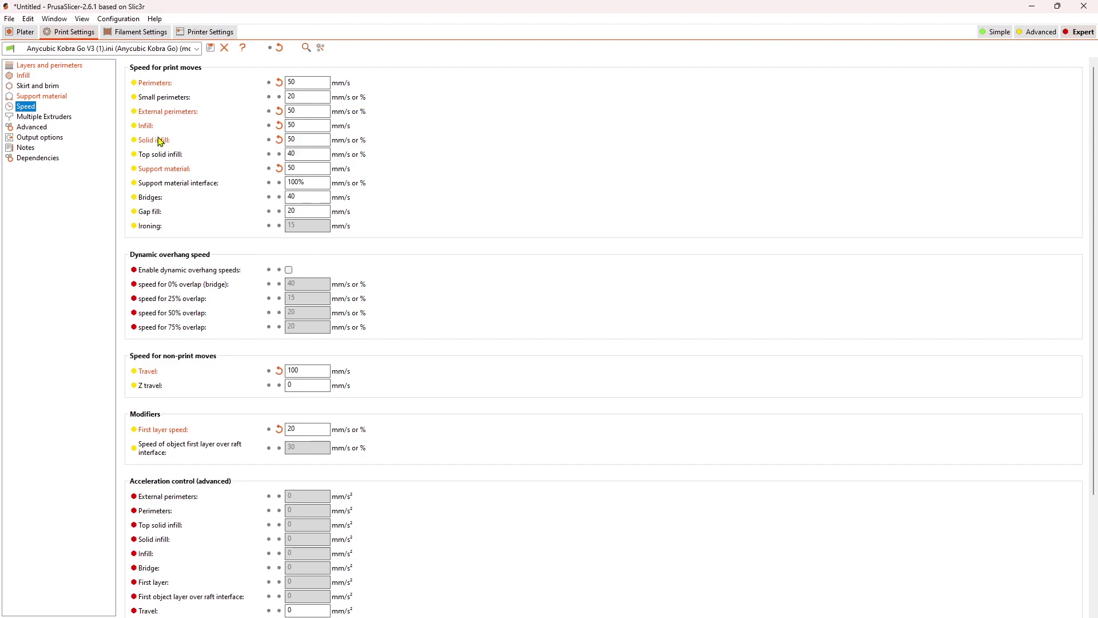
After checking the speeds (50 mm/s perimeters, 100 mm/s travel), return to the Plater
left_click(22, 33)
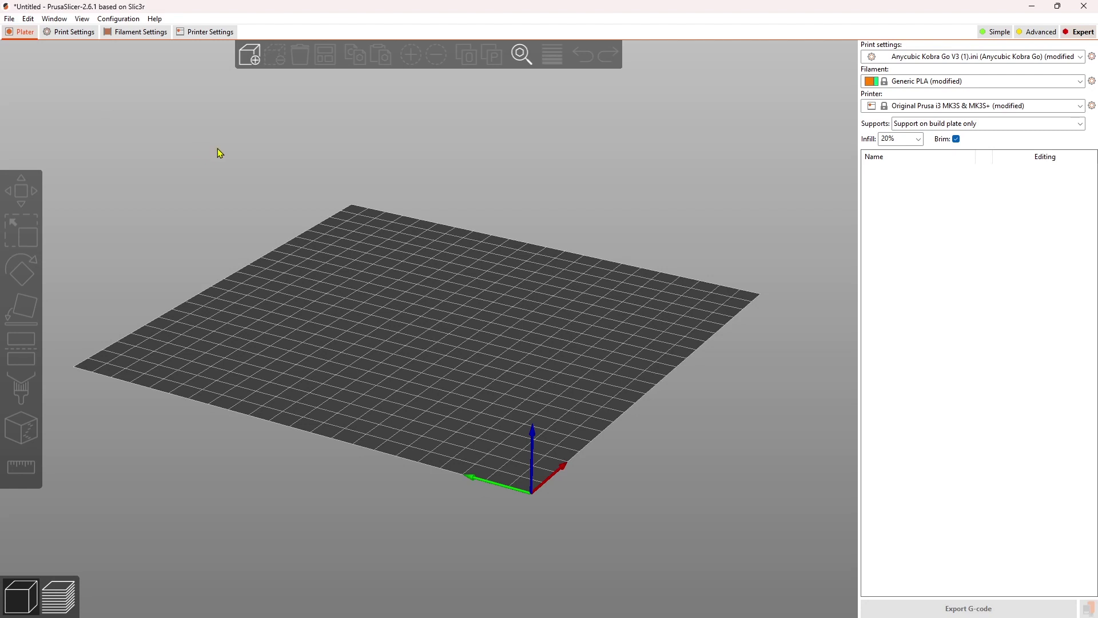
Add celticskull.stl to the plate, loading it at 178.88 x 125.46 x 139.29 mm
left_click(256, 63)
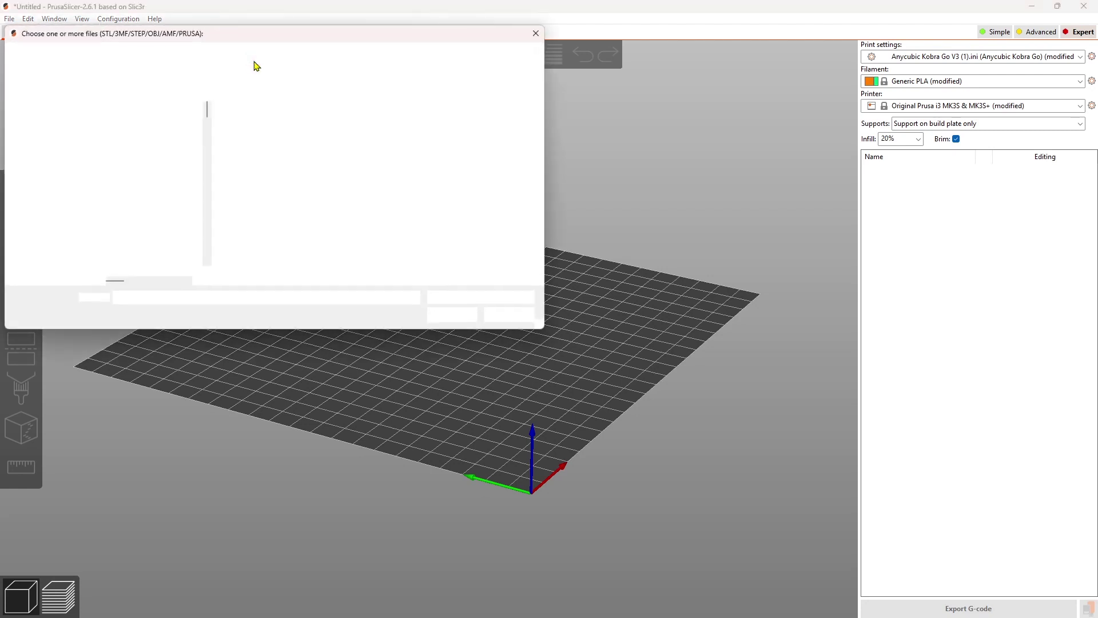
scroll(147, 213, "down", 3)
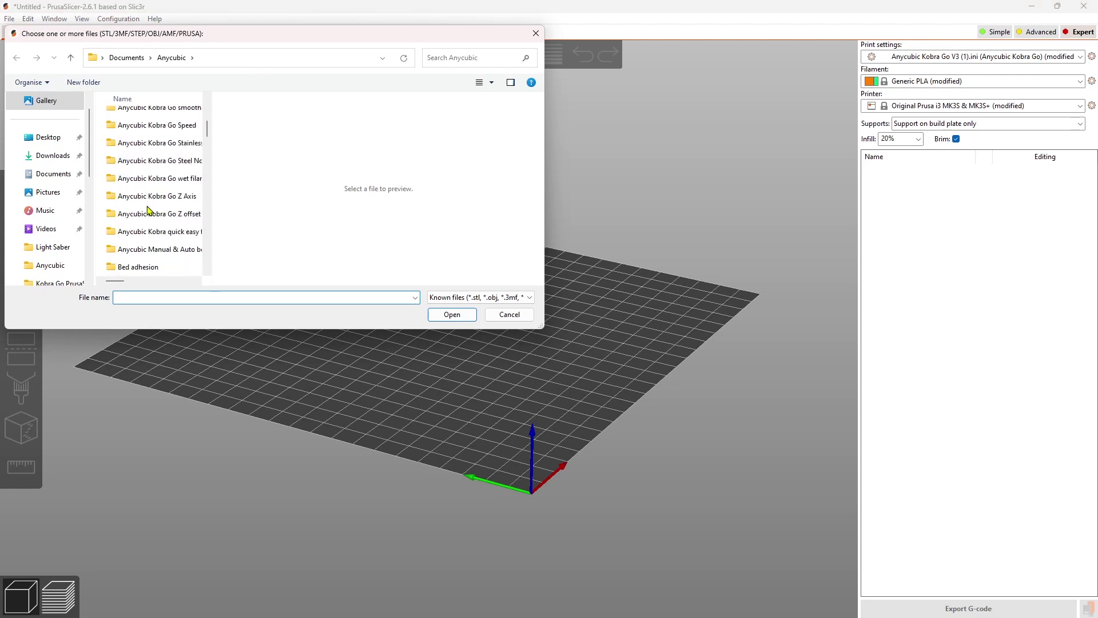
scroll(149, 210, "down", 3)
scroll(154, 209, "down", 10)
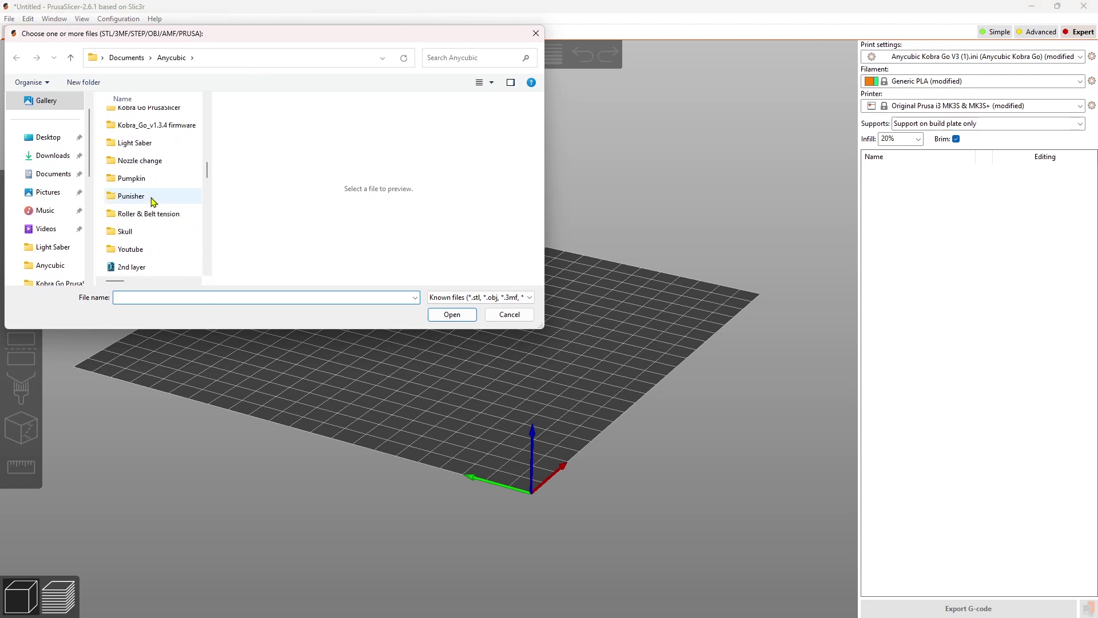
scroll(161, 200, "down", 1)
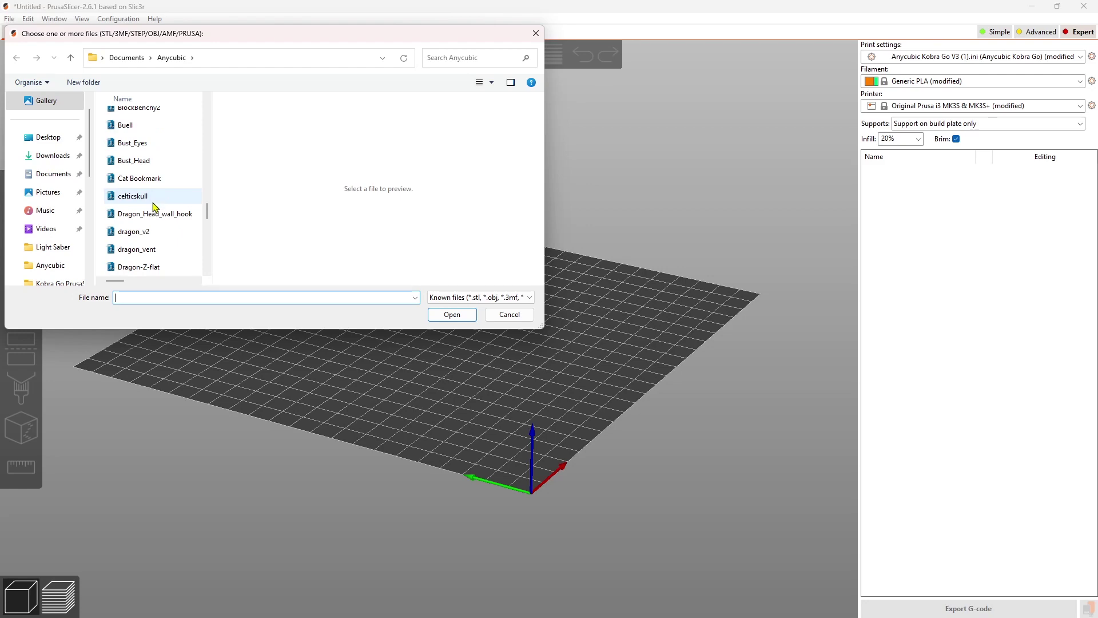
left_click(136, 196)
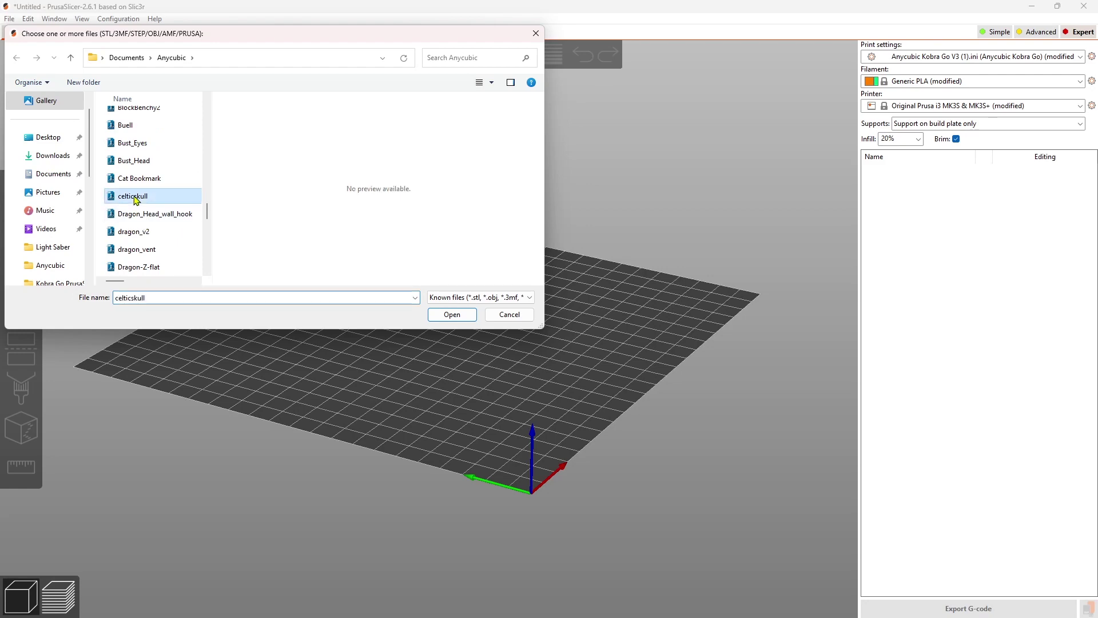
left_click(443, 315)
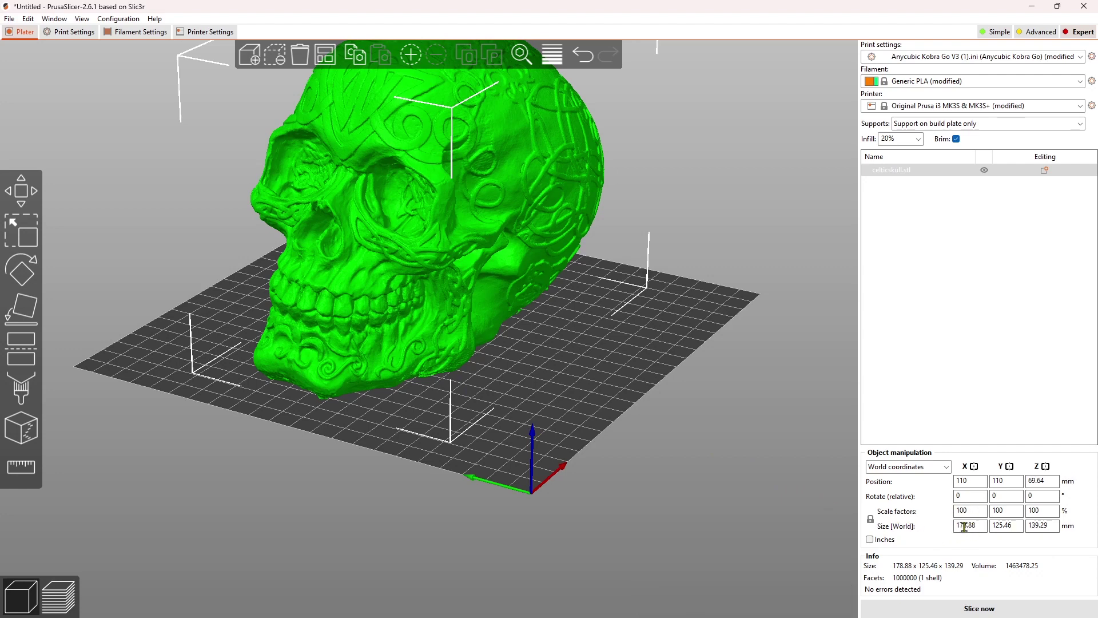
Scale the skull to 20% (33.78 x 25.09 x 27.86 mm) and slice it
left_click(971, 510)
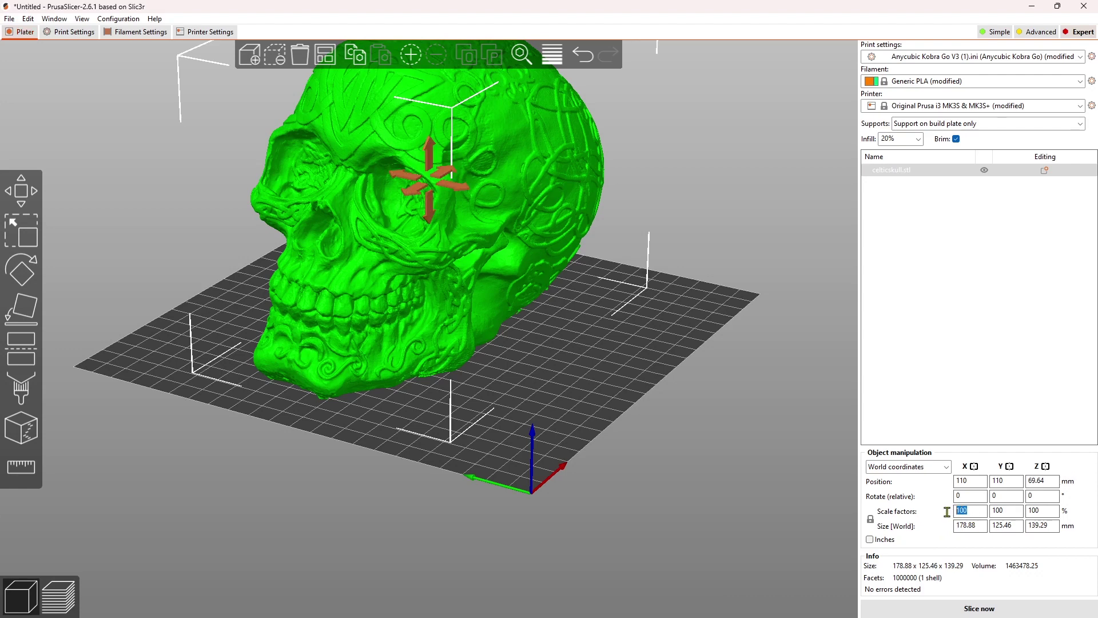
type("20")
key("Return")
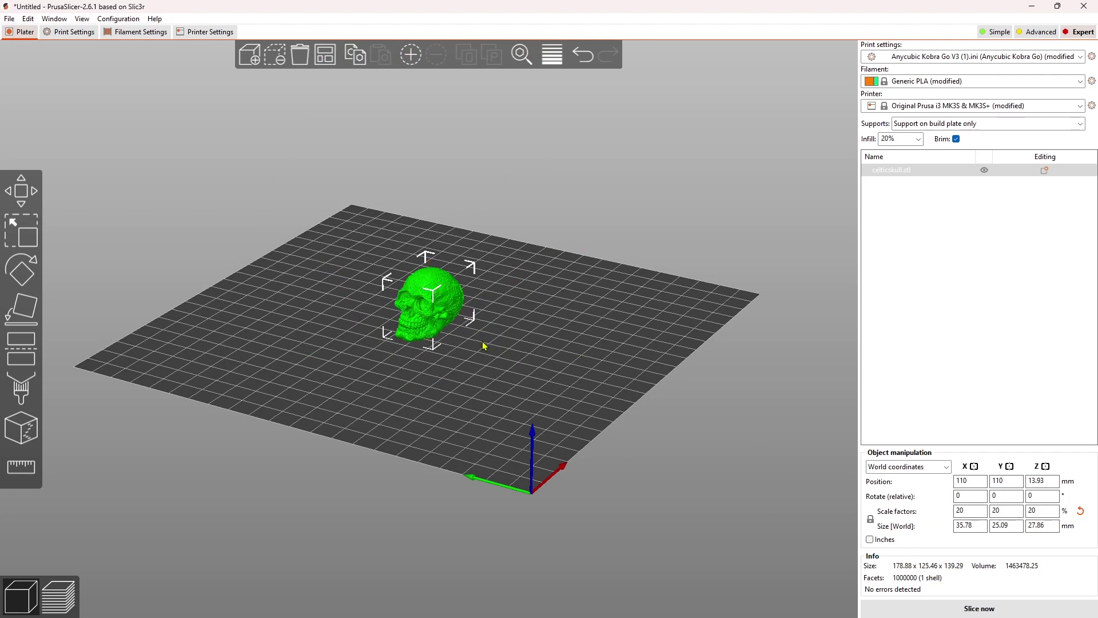
left_click(979, 609)
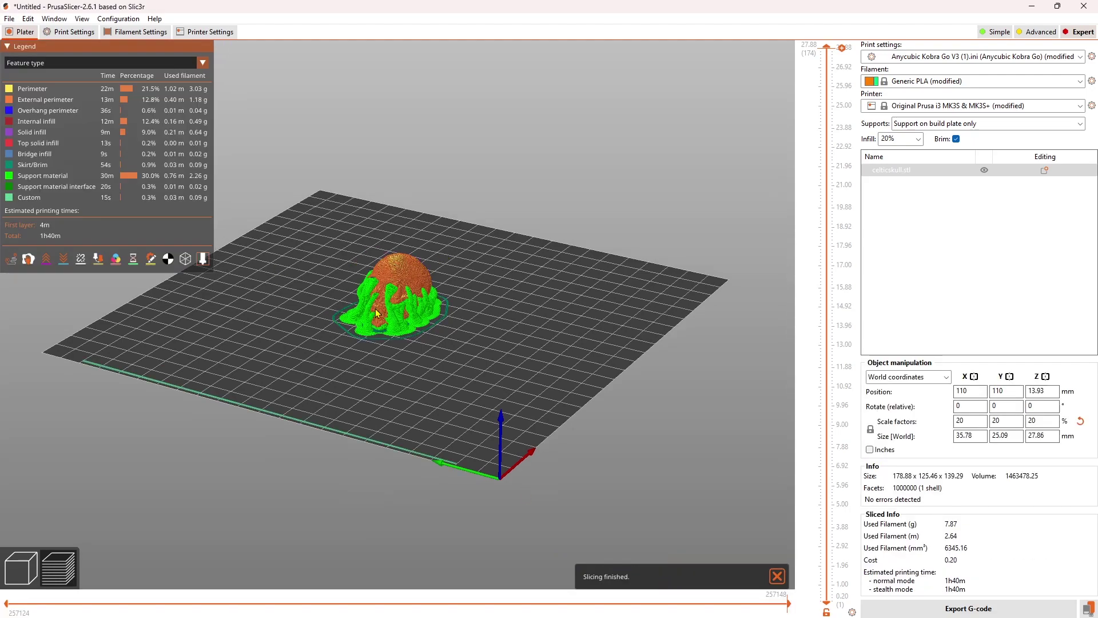
Zoom in on the sliced preview and orbit to view the skull from the front
scroll(393, 281, "up", 5)
scroll(393, 282, "up", 3)
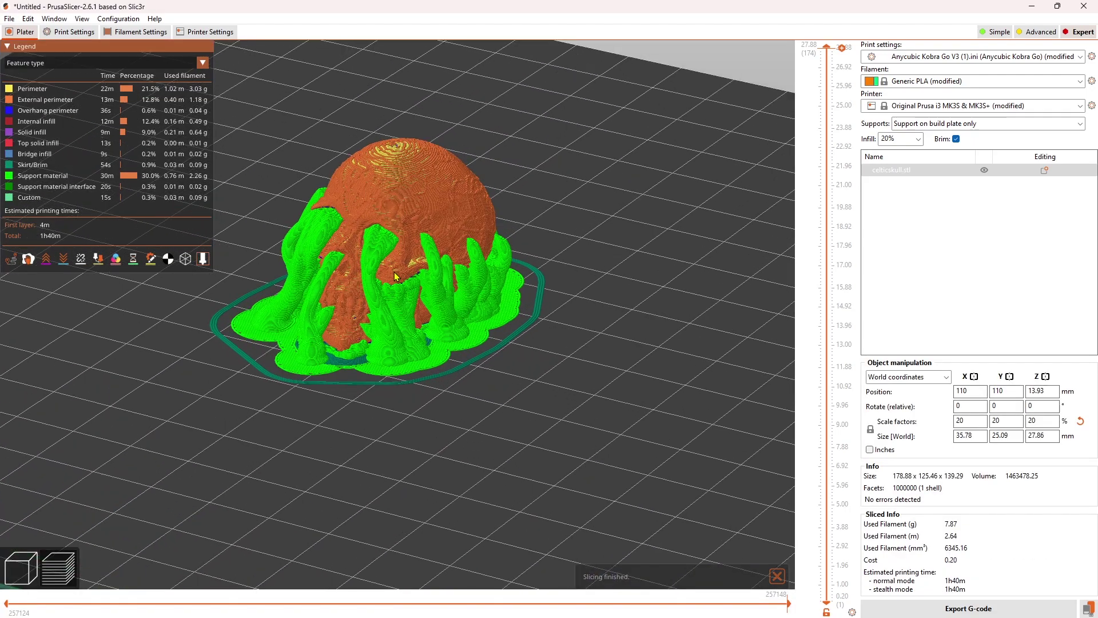
scroll(404, 226, "up", 3)
scroll(404, 226, "up", 3)
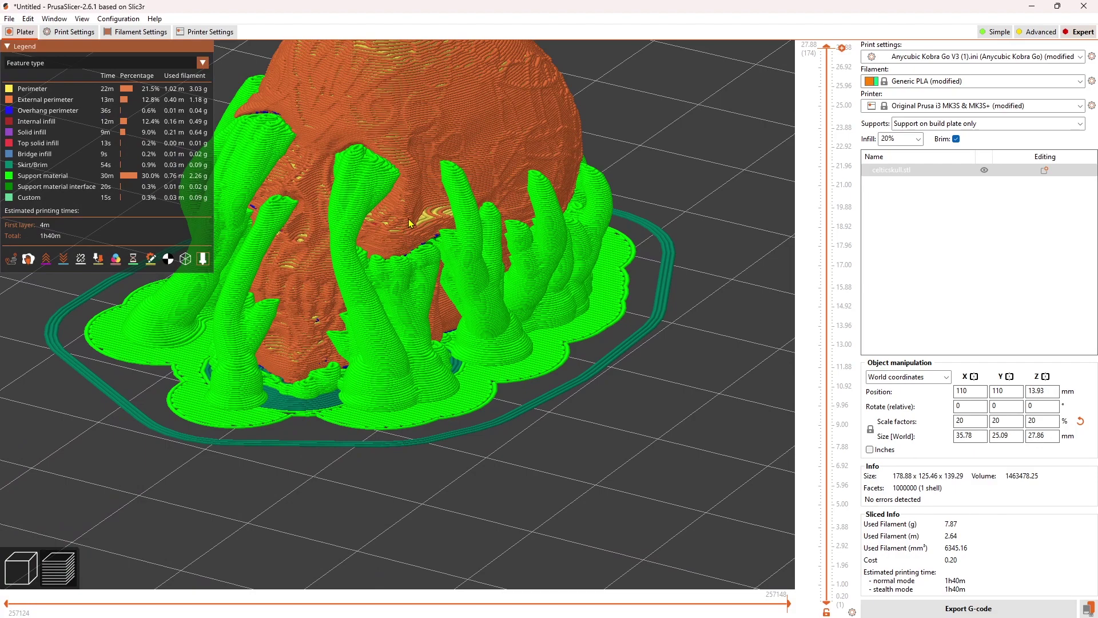
left_click_drag(415, 196, 515, 307)
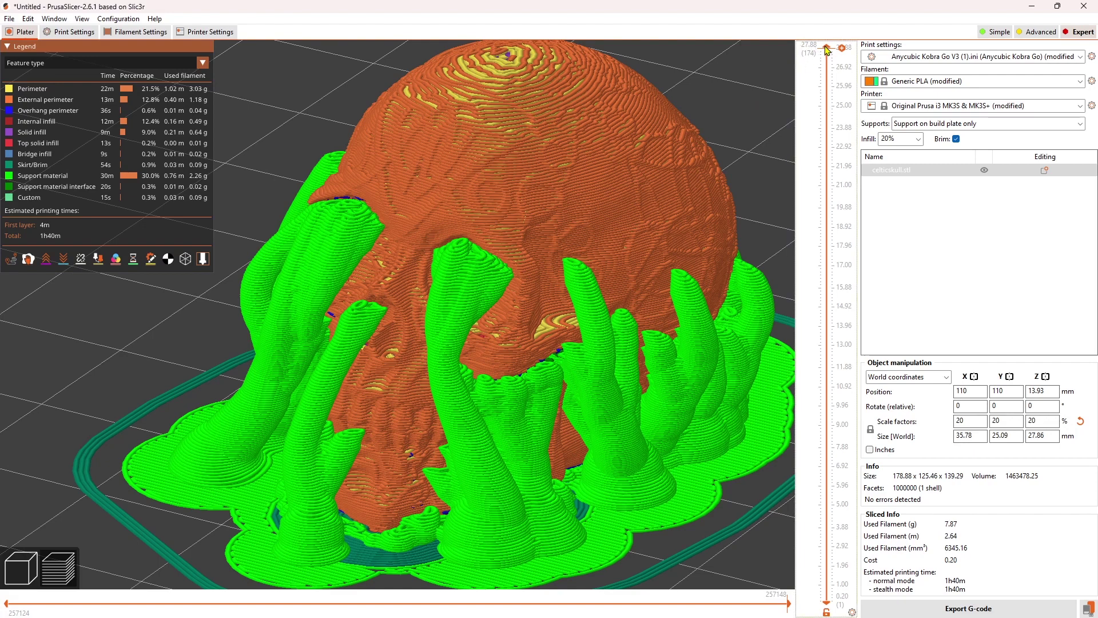
Lower the layer slider's top handle to about 19.88 mm to reveal the dome's interior infill
left_click_drag(827, 51, 839, 163)
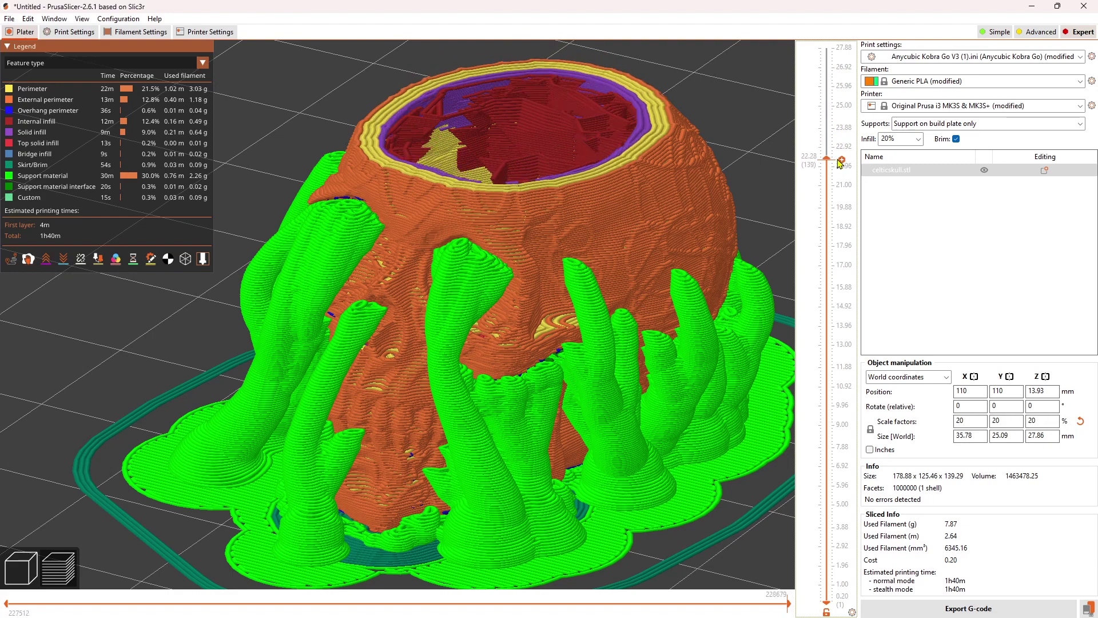
scroll(839, 163, "down", 10)
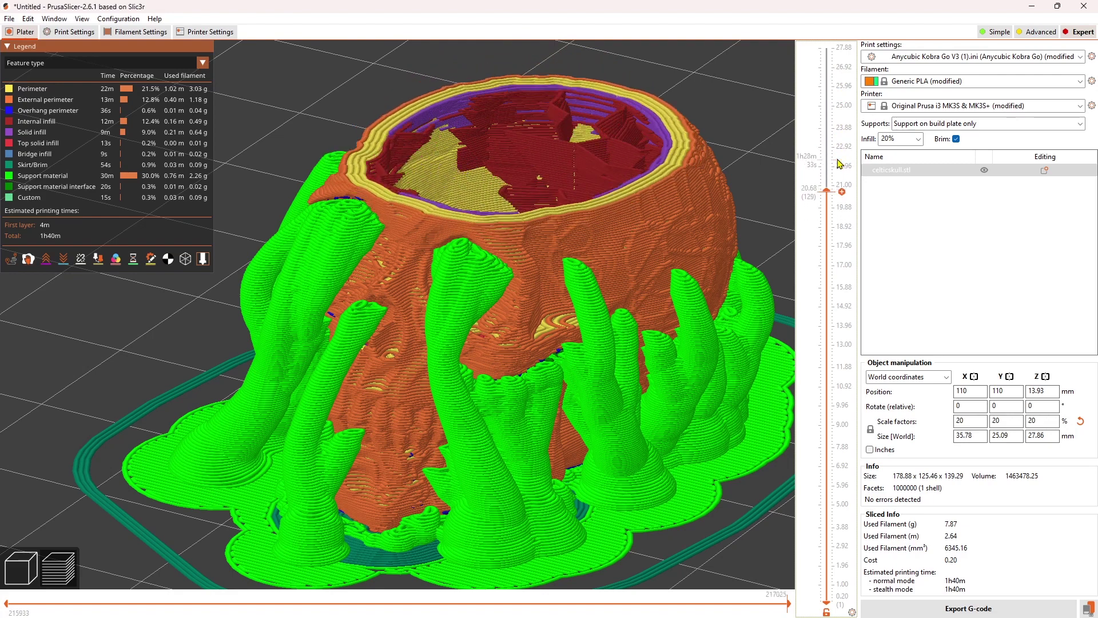
scroll(840, 164, "down", 8)
scroll(839, 164, "down", 2)
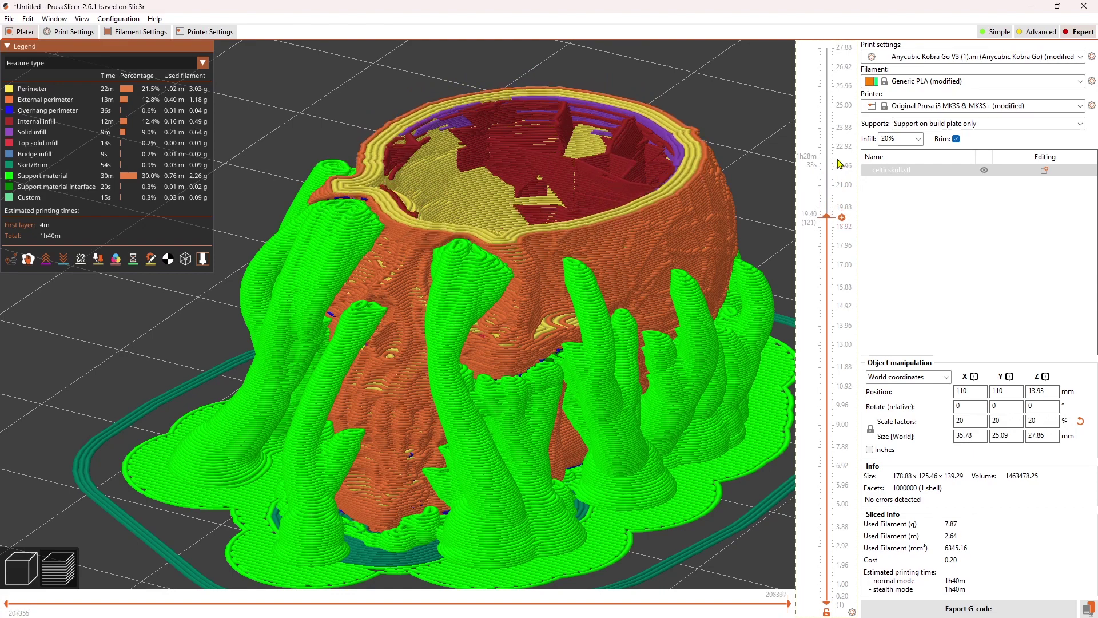
scroll(839, 163, "up", 3)
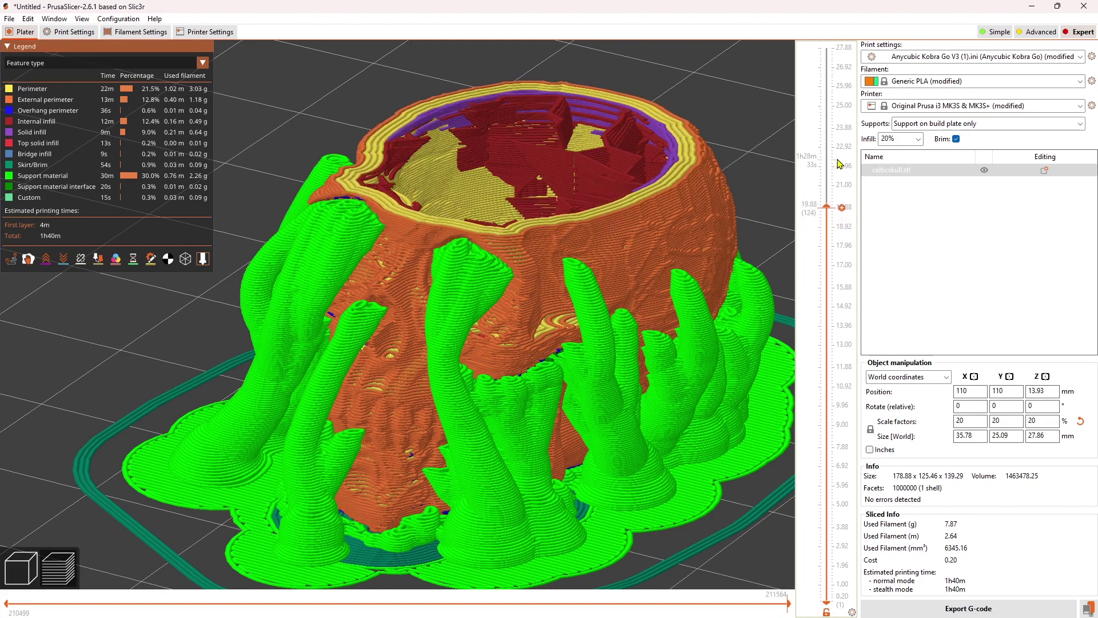
scroll(839, 164, "down", 6)
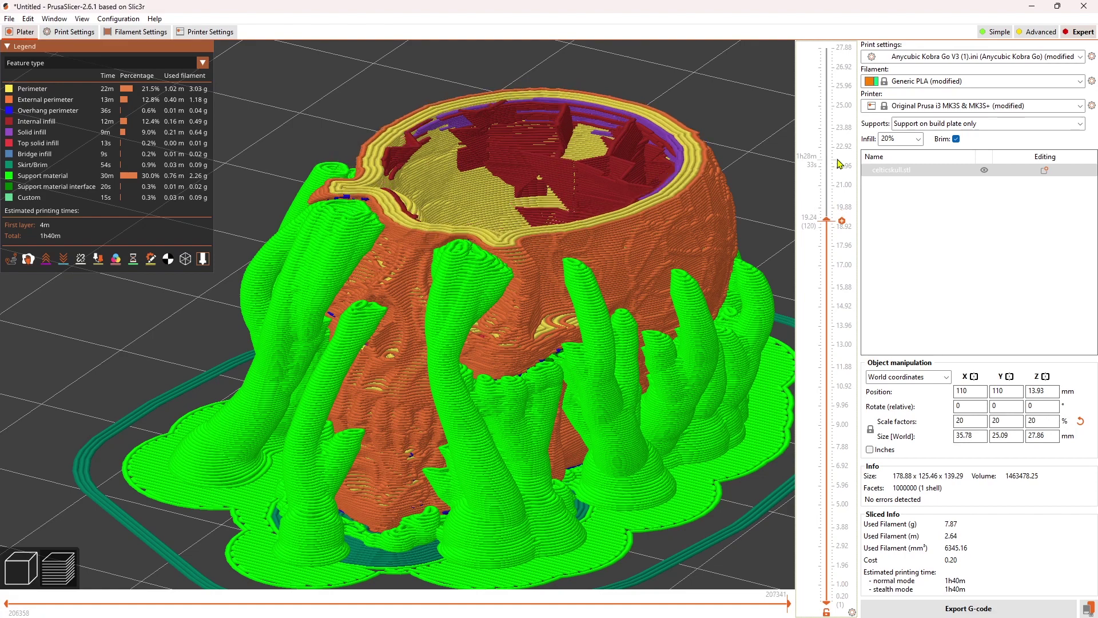
scroll(839, 164, "up", 3)
scroll(839, 164, "up", 4)
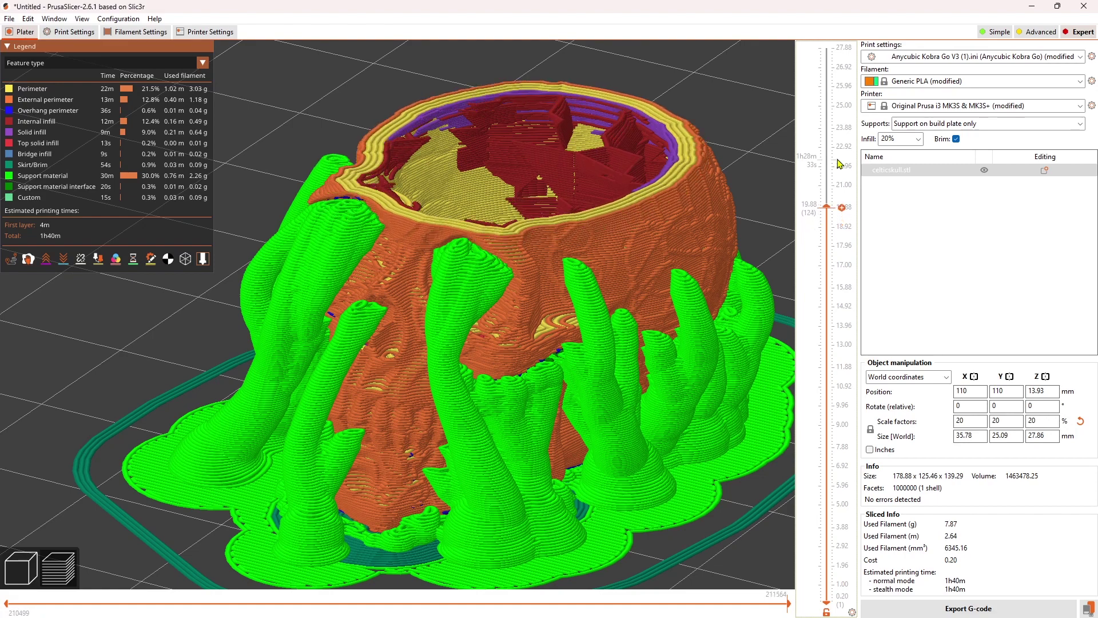